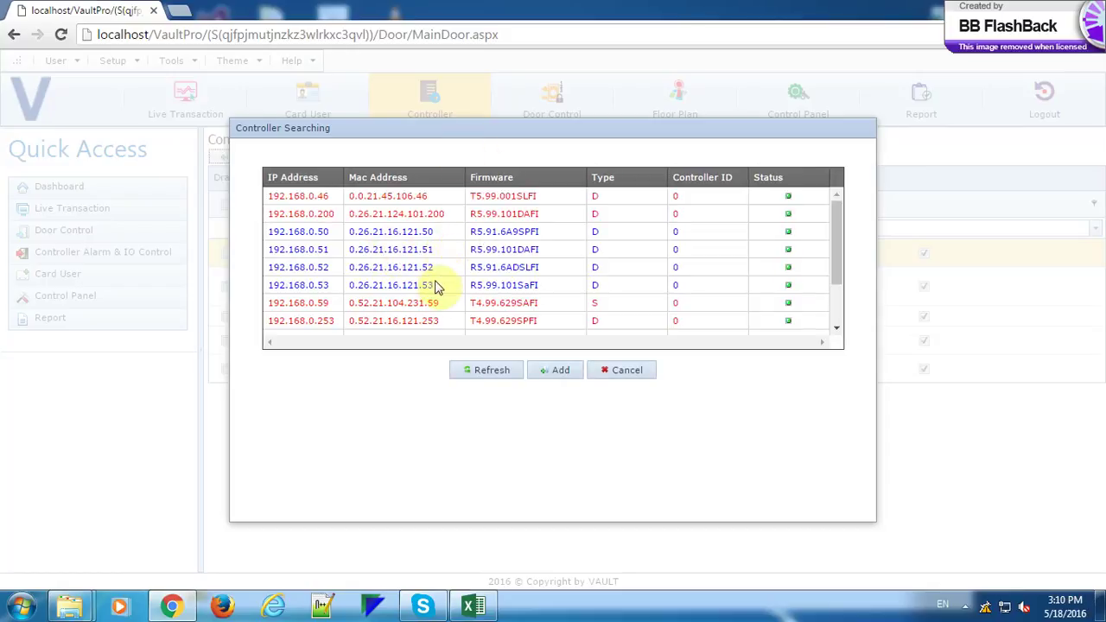
Add the discovered controller 192.168.0.48 and accept its prefilled network configuration.
scroll(441, 259, down, 2)
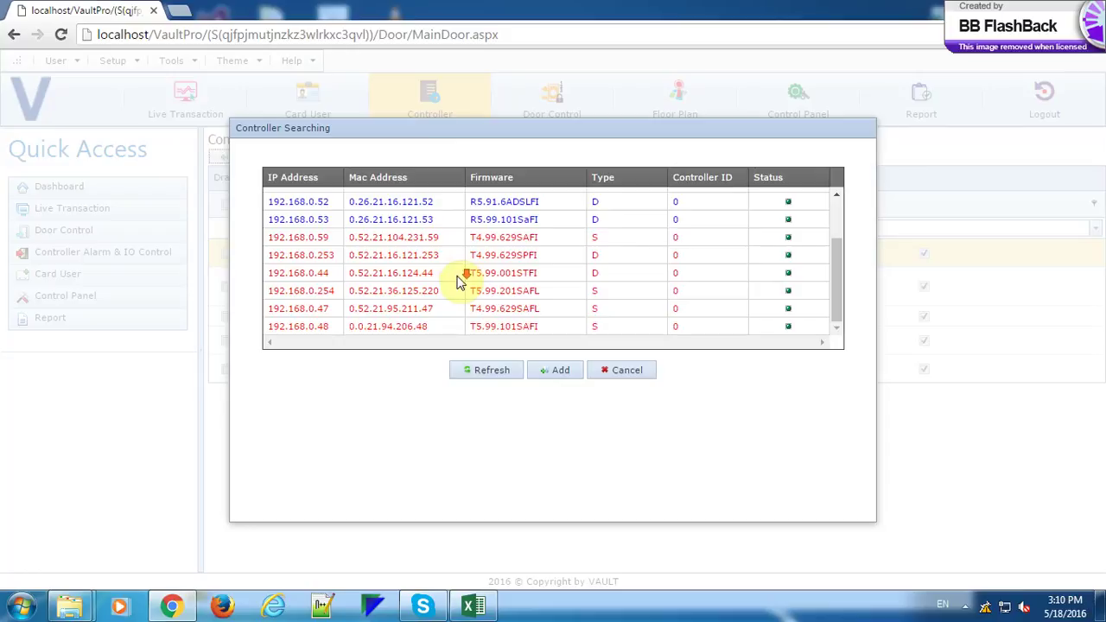
click(421, 327)
click(535, 374)
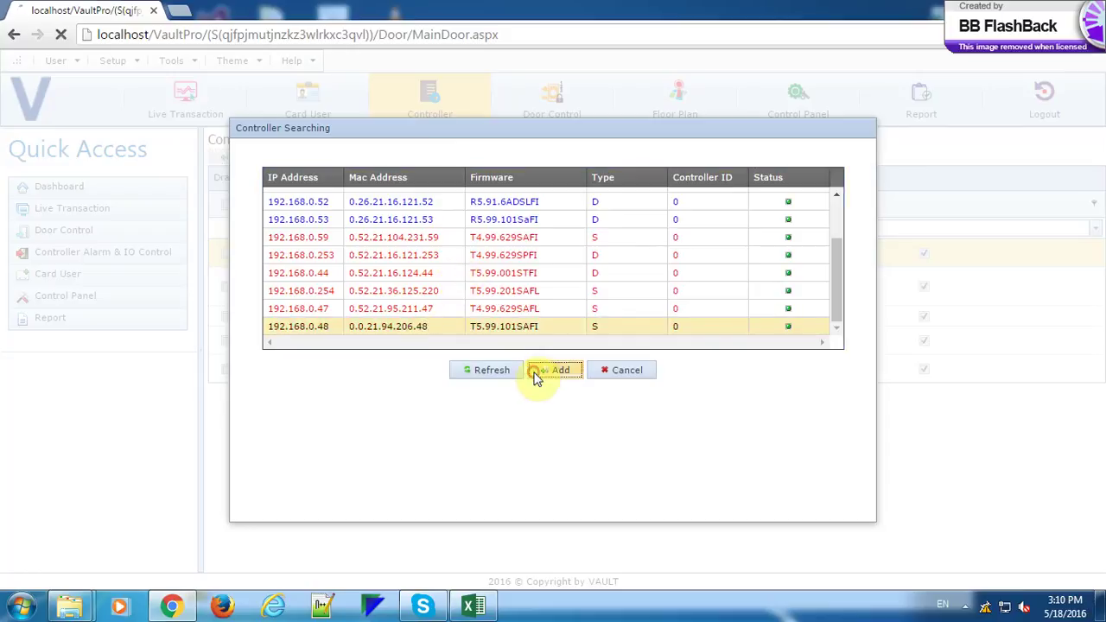
click(636, 396)
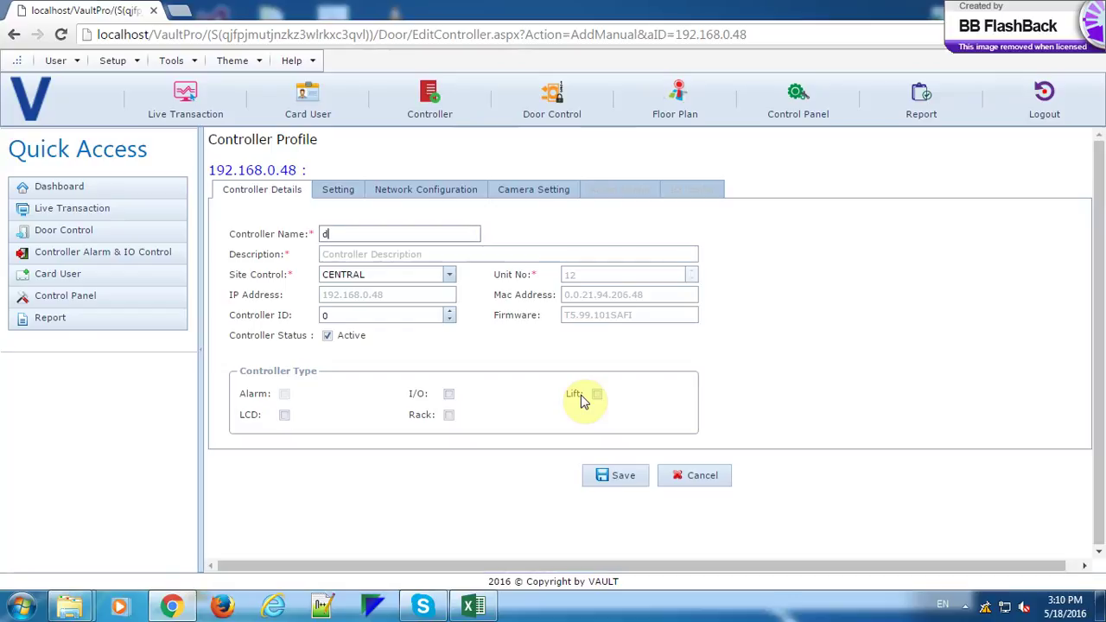
Enter 'door controller' as both the controller name and description, and show its settings.
text(er)
key(Tab)
text(door)
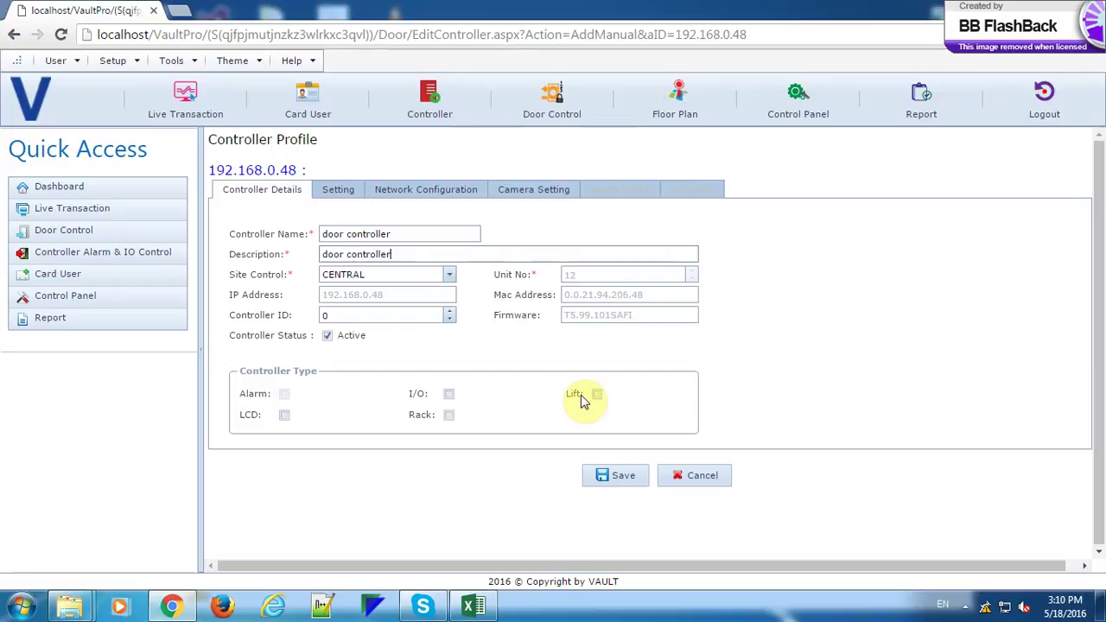
click(331, 191)
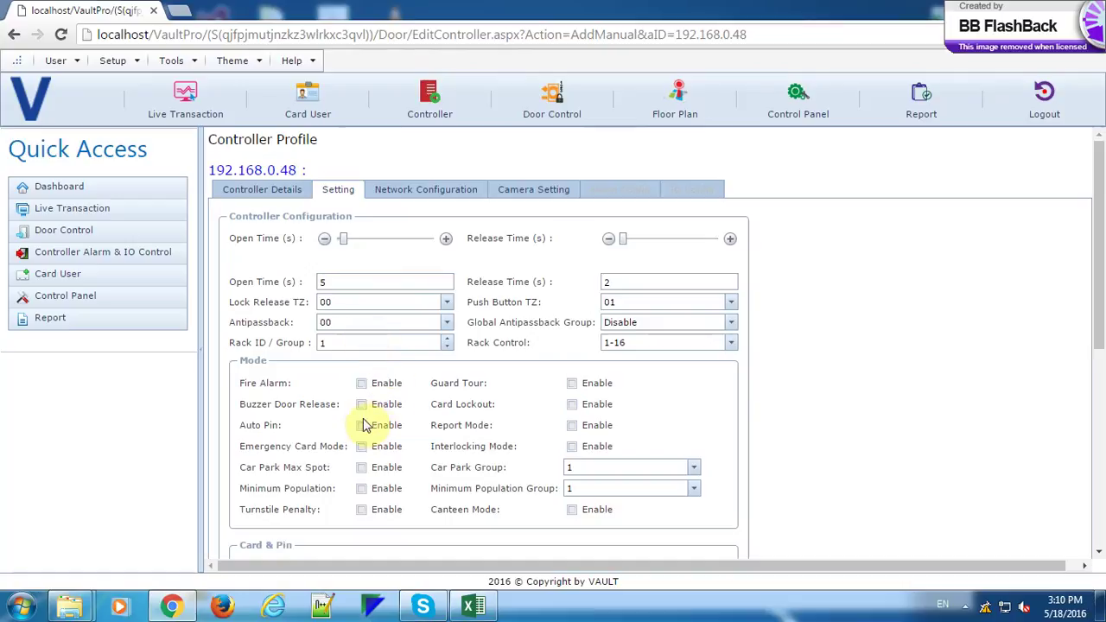
scroll(483, 383, down, 5)
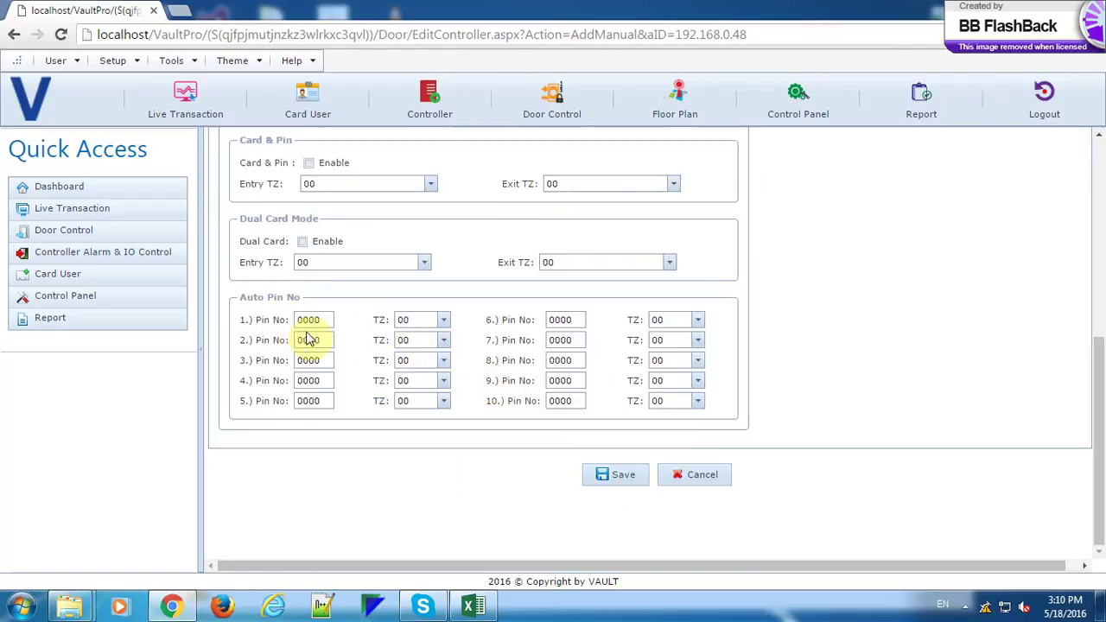
drag(329, 323, 253, 338)
text(1234)
click(437, 321)
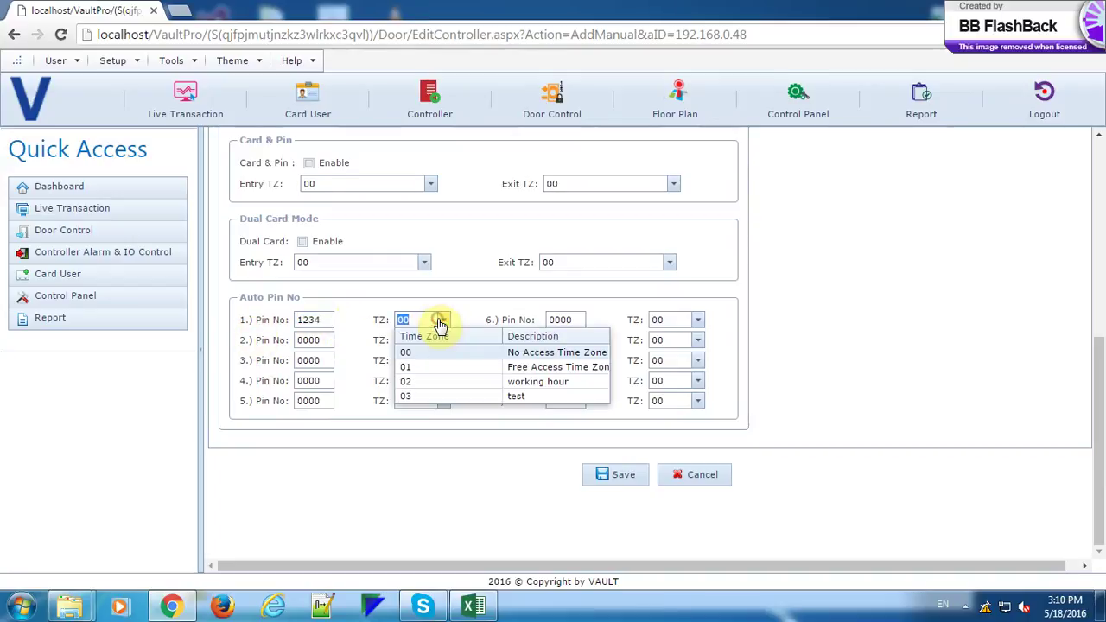
click(438, 367)
Save the settings and download the parameters to door controller successfully.
click(625, 480)
click(621, 132)
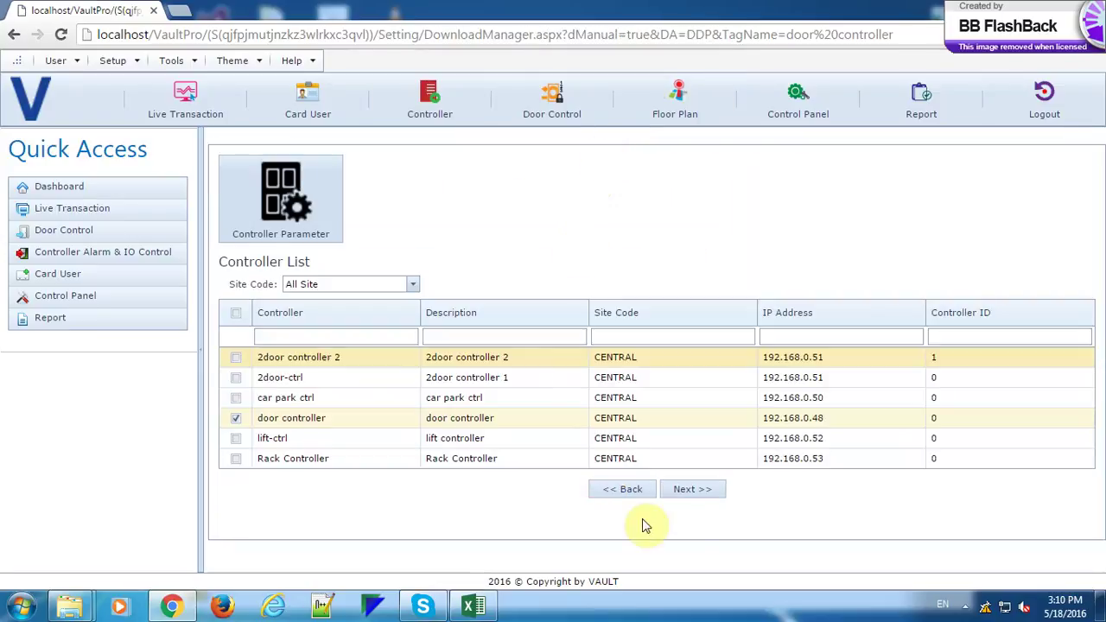
click(693, 491)
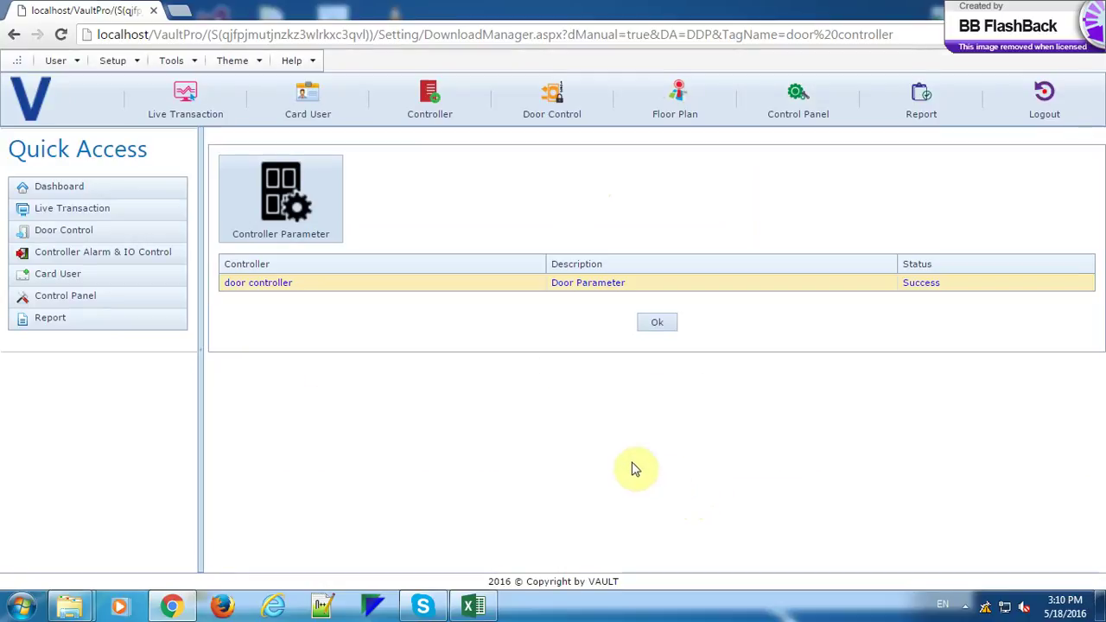
click(658, 323)
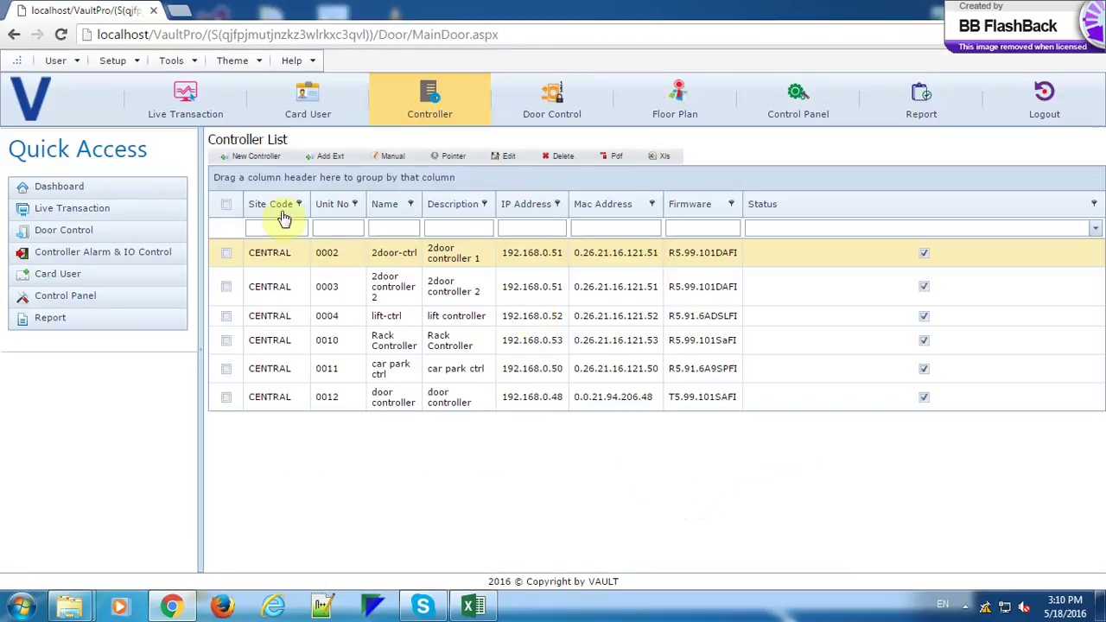
click(185, 119)
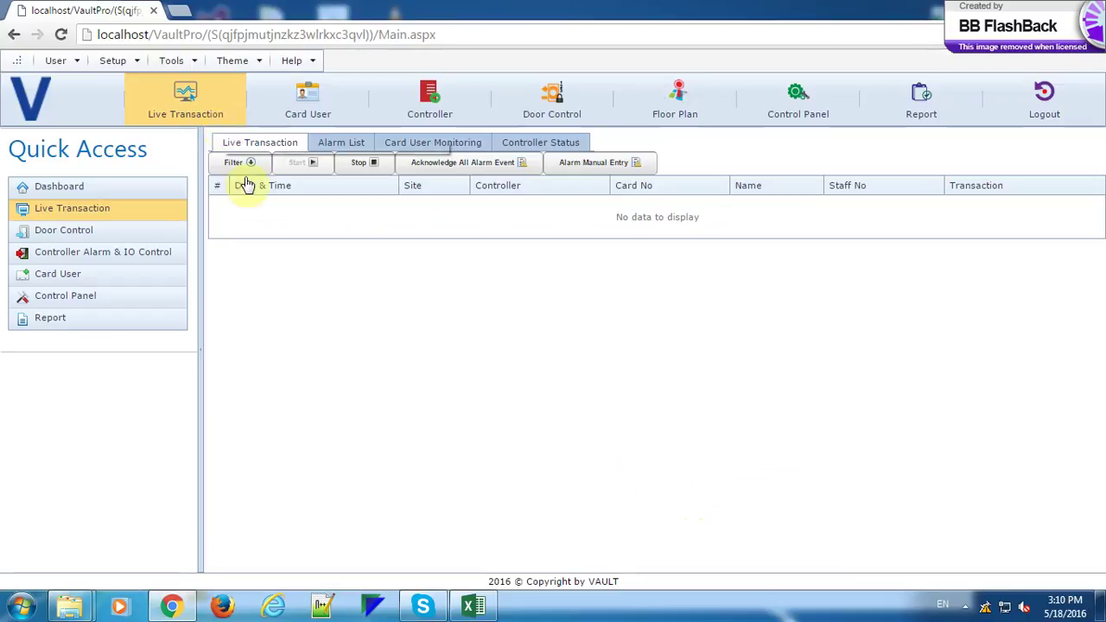
click(240, 166)
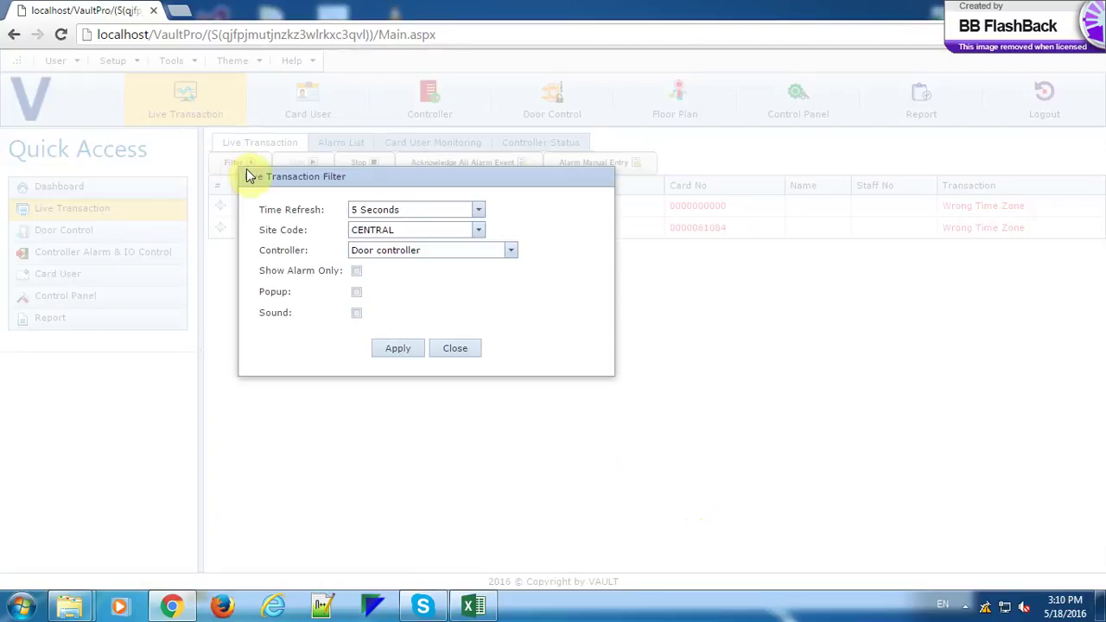
click(508, 253)
scroll(436, 308, down, 1)
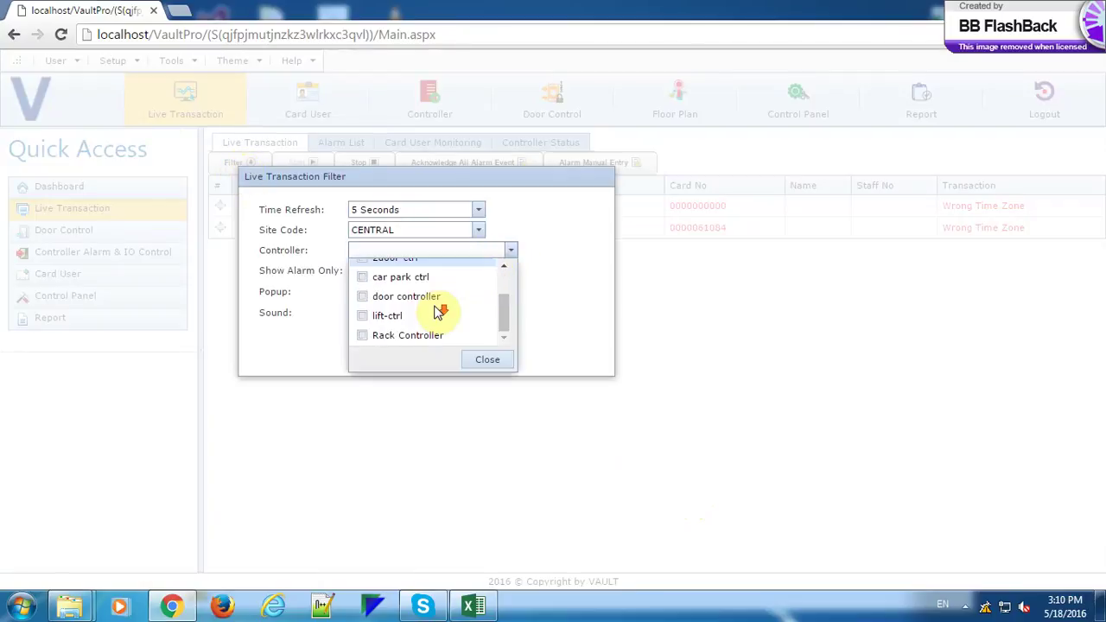
click(432, 302)
click(487, 359)
click(406, 349)
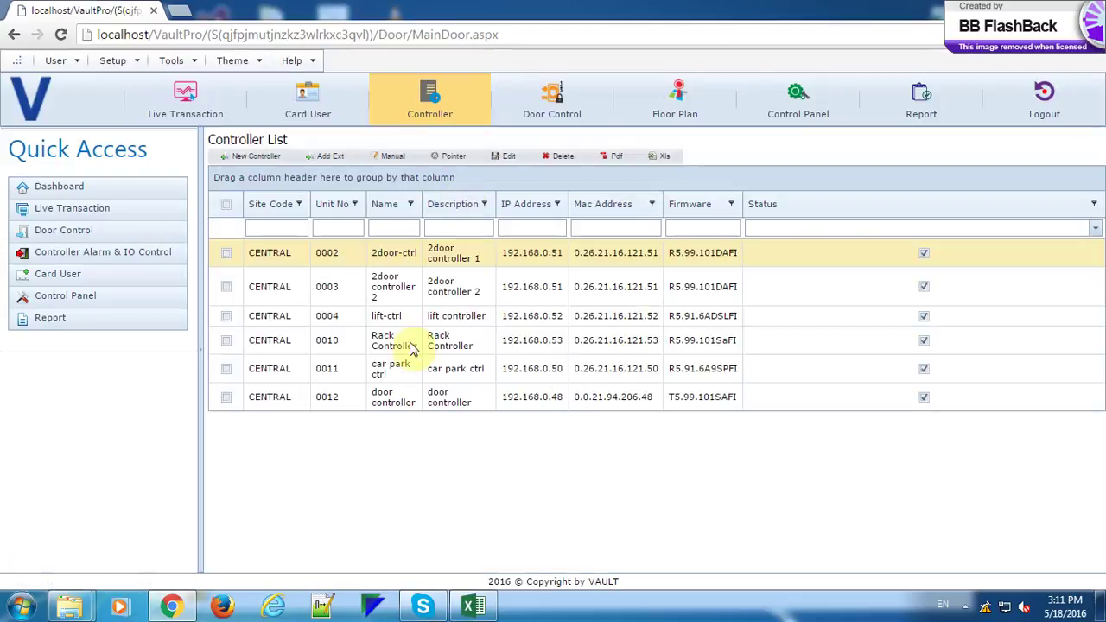
Reopen door controller's settings and set the Card & Pin entry and exit time zones to 01.
double_click(383, 404)
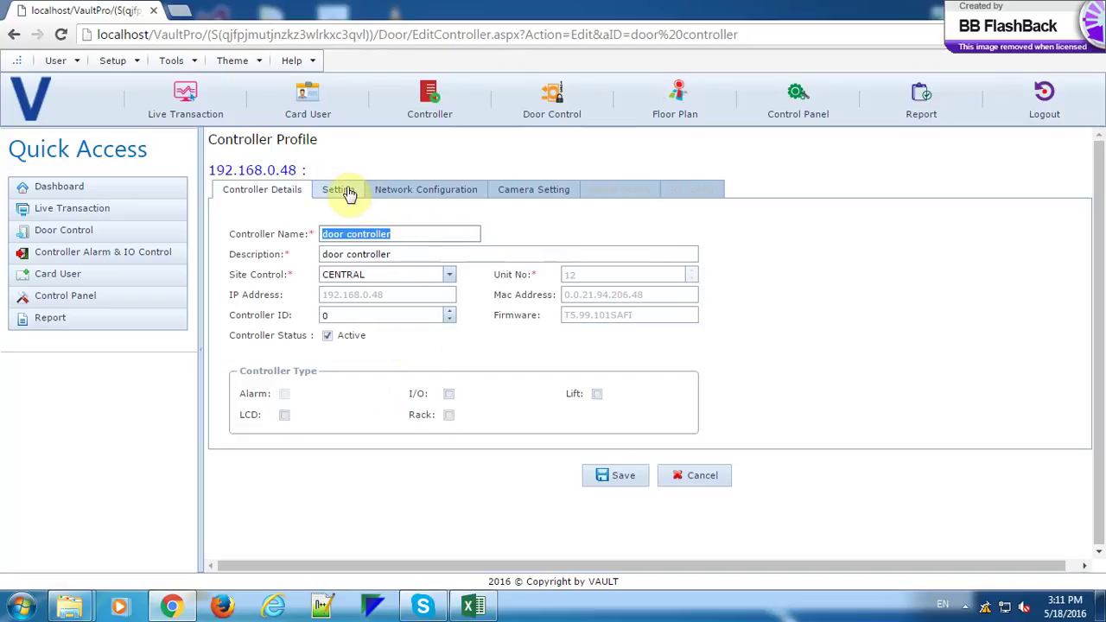
click(348, 191)
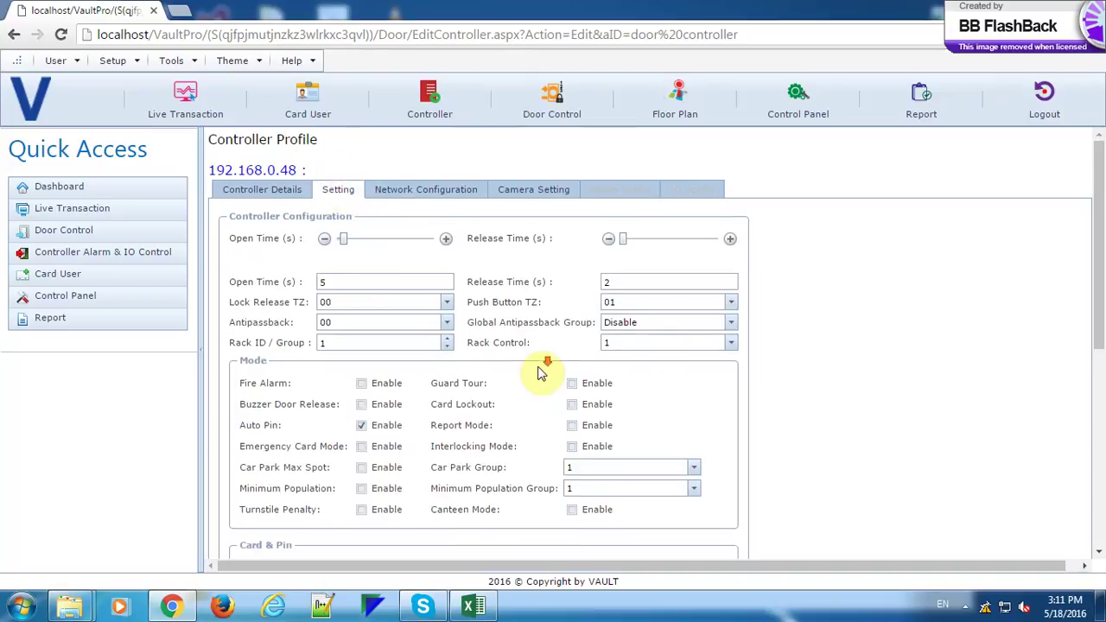
scroll(539, 371, down, 3)
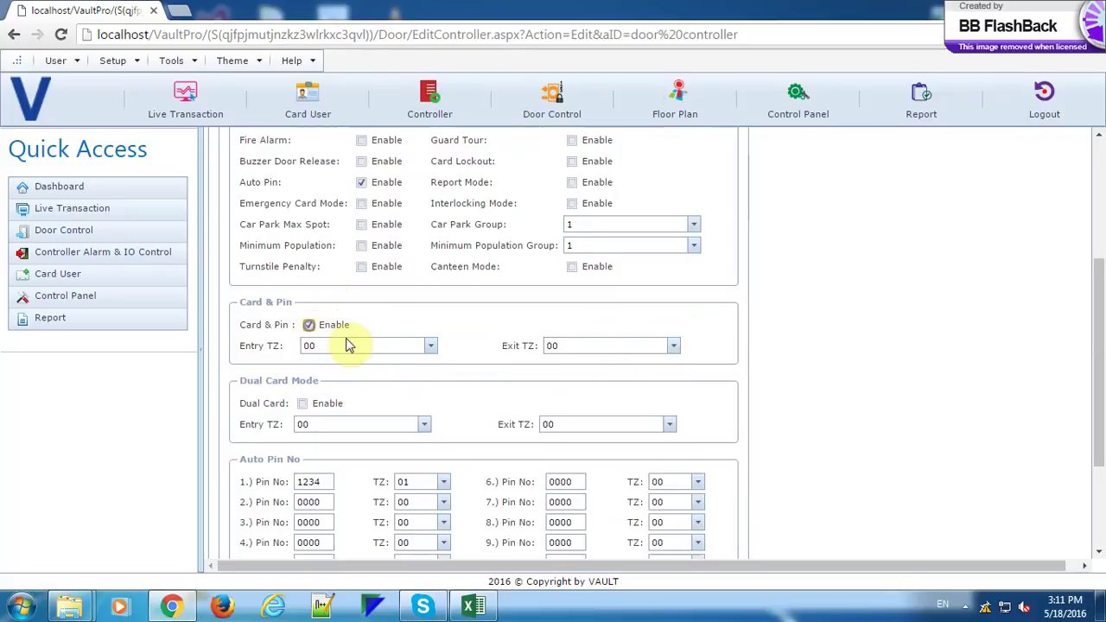
click(430, 348)
click(408, 393)
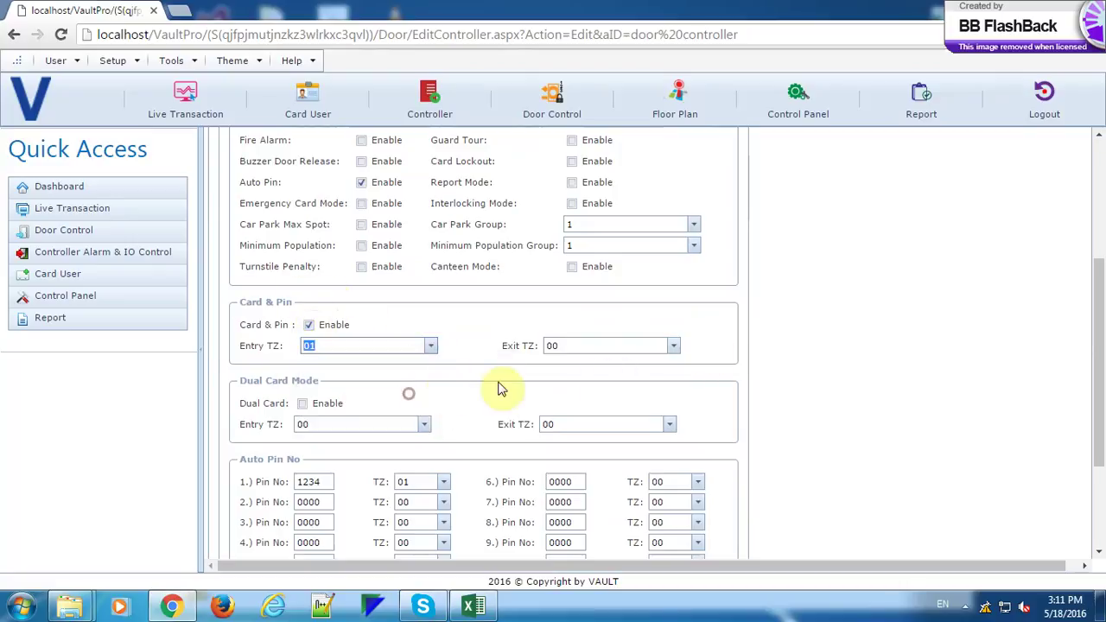
click(673, 346)
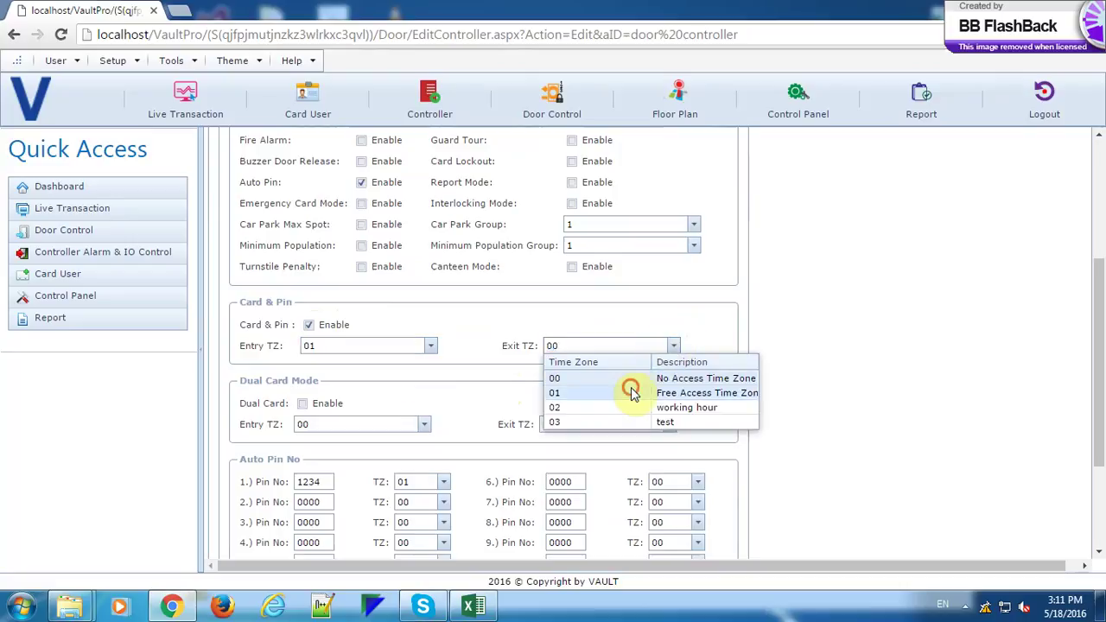
click(631, 393)
Save the updated settings and download them to door controller successfully.
scroll(515, 346, down, 2)
click(620, 476)
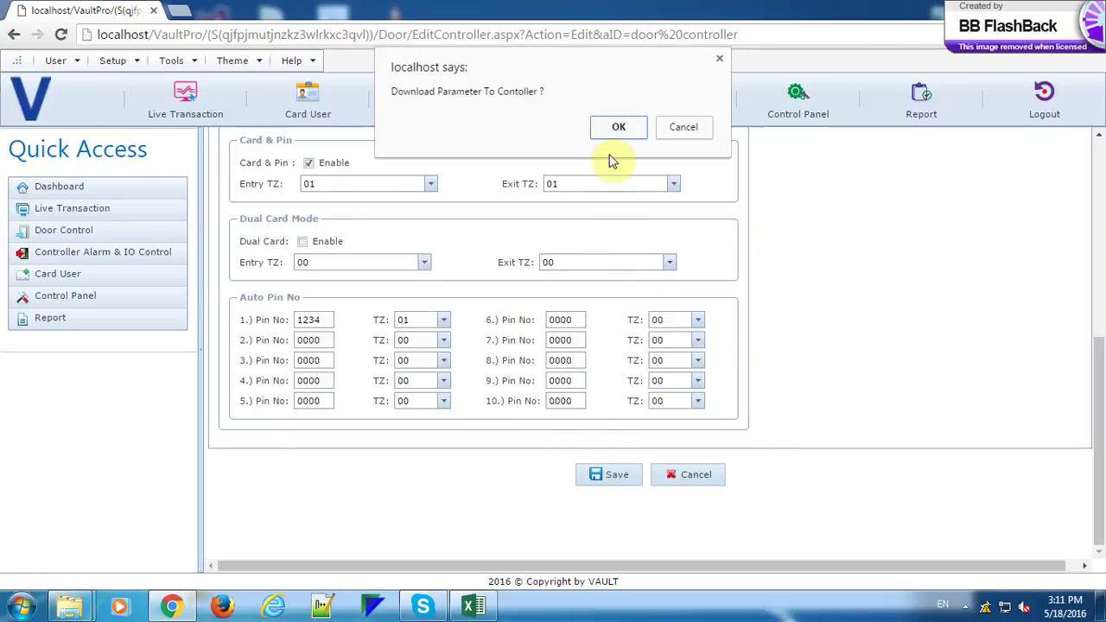
click(617, 127)
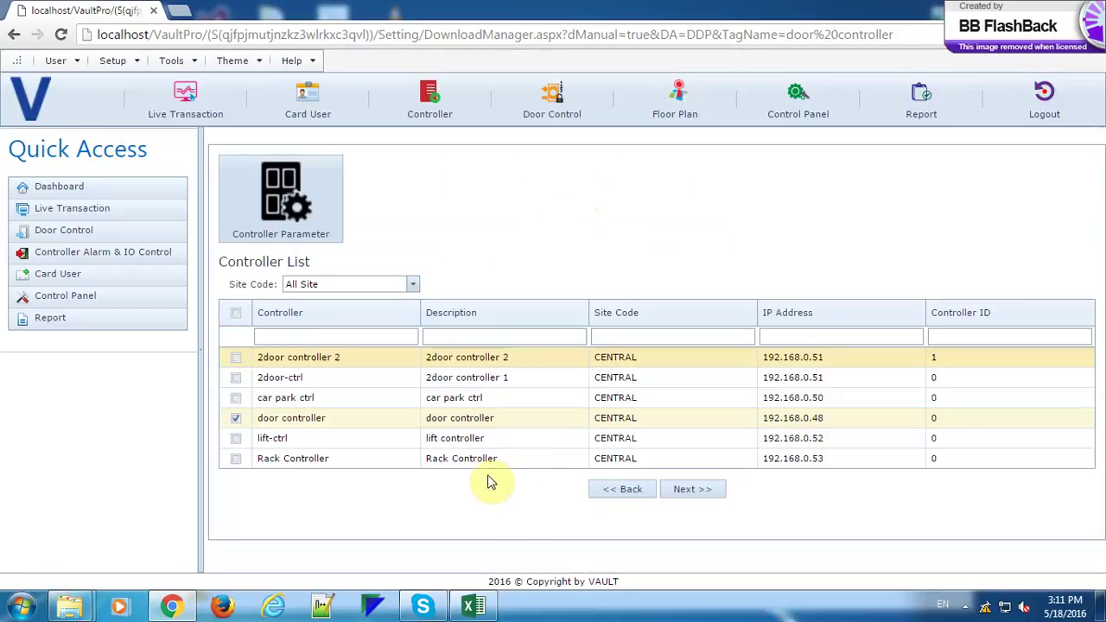
click(683, 490)
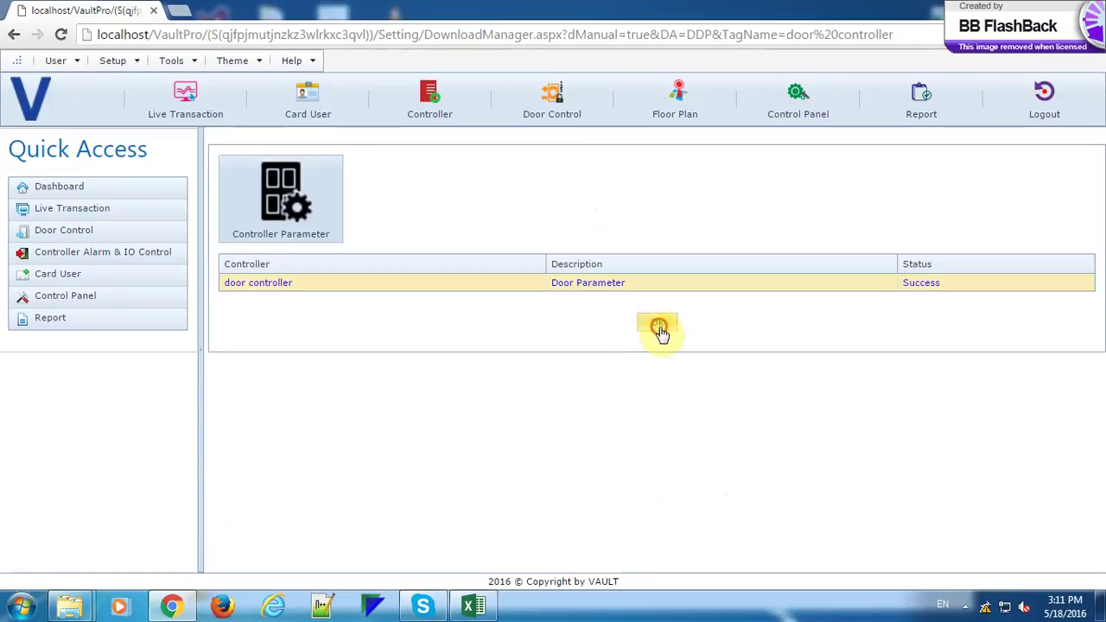
click(657, 326)
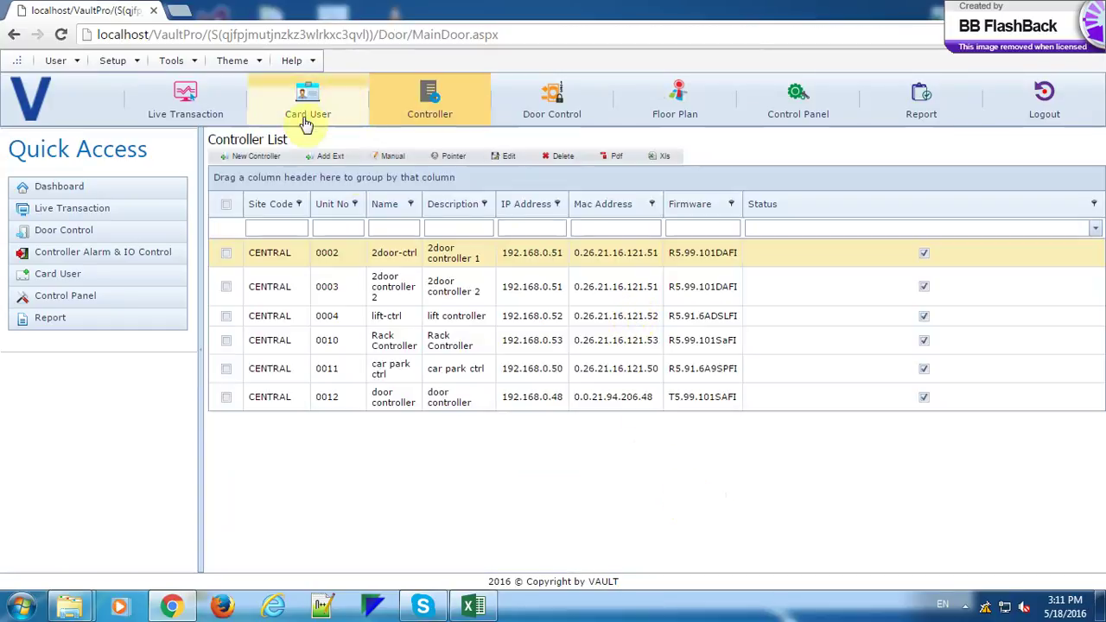
Start a new card in the Card User List and focus its card number field.
click(329, 100)
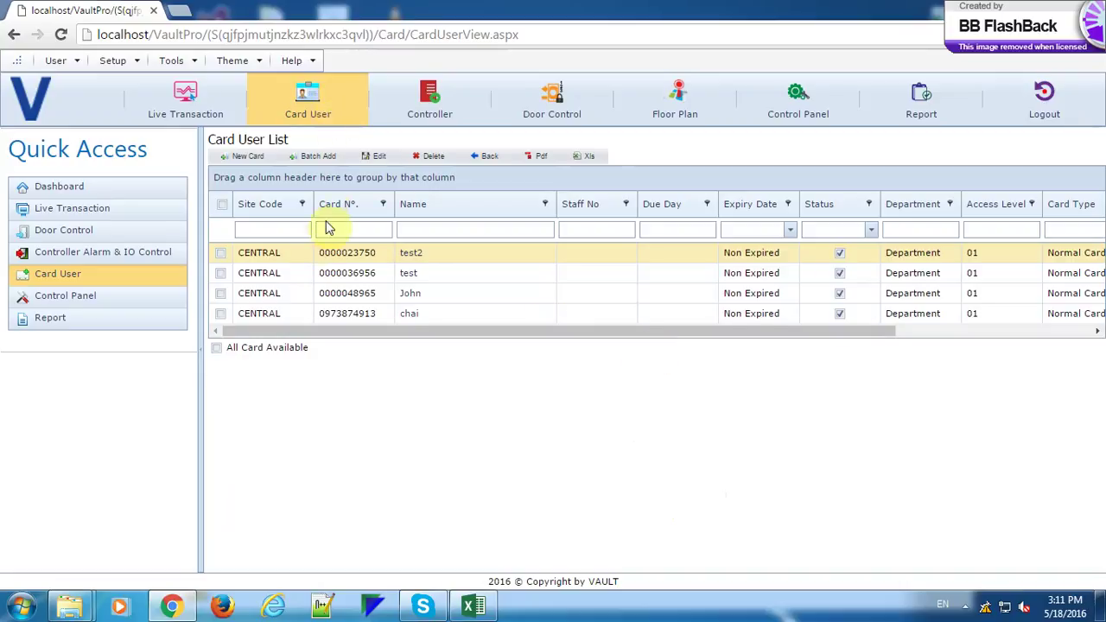
click(251, 159)
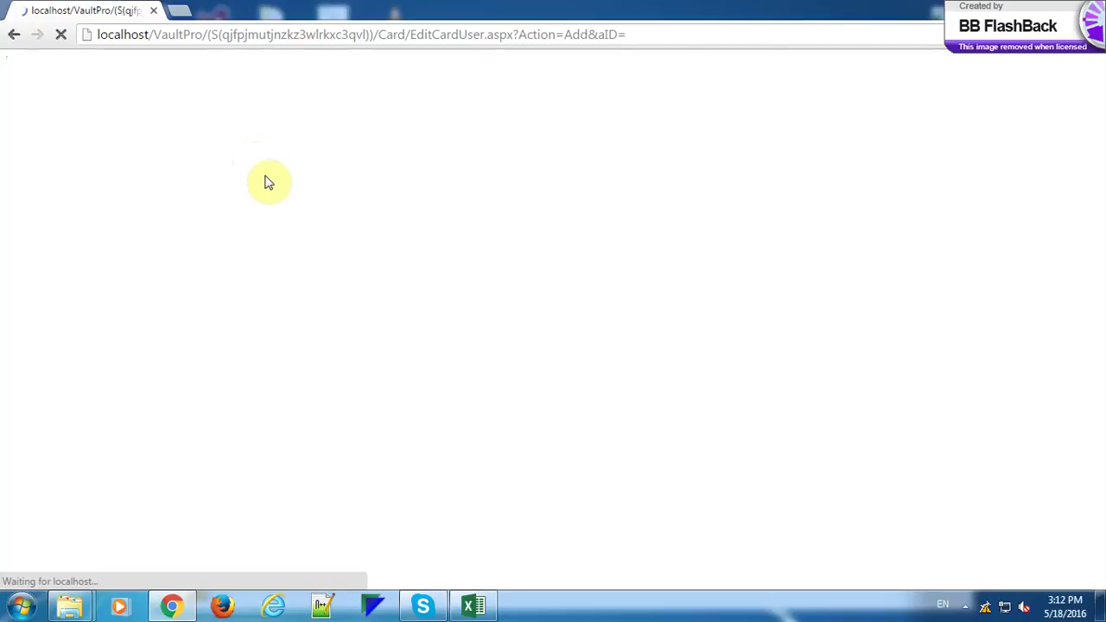
click(380, 304)
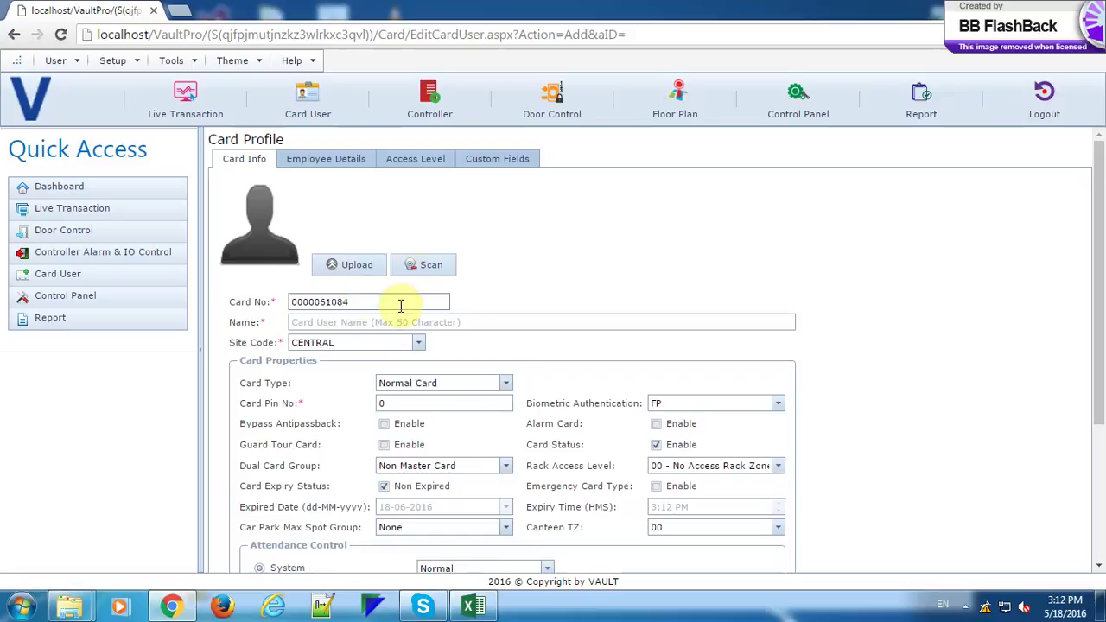
Enter the card user's name and set authentication to PIN | CARD.
click(393, 322)
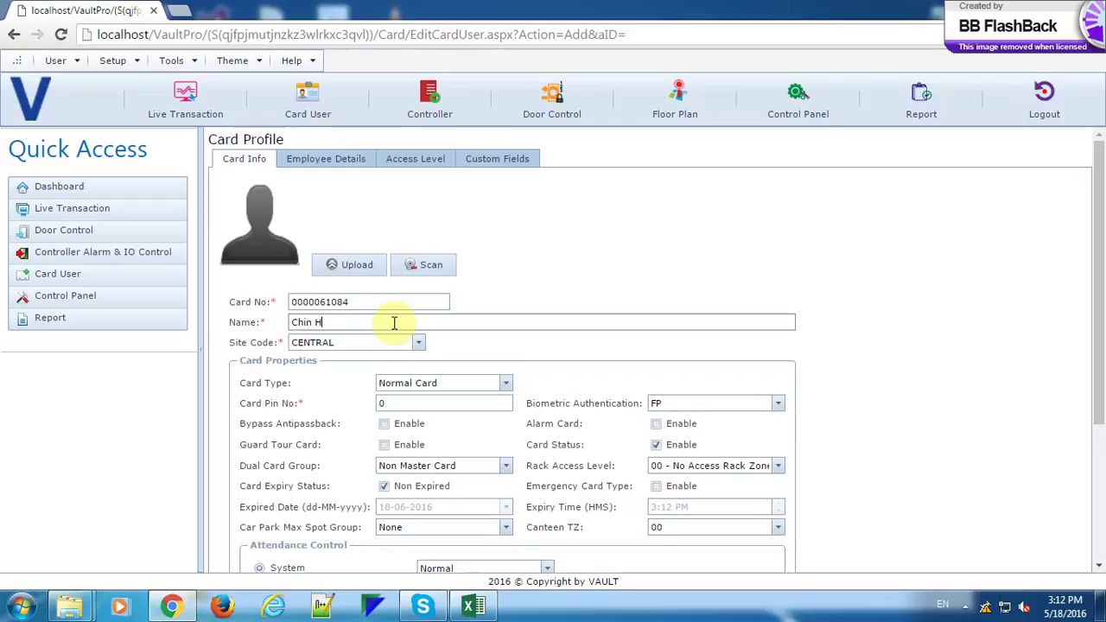
scroll(390, 316, down, 1)
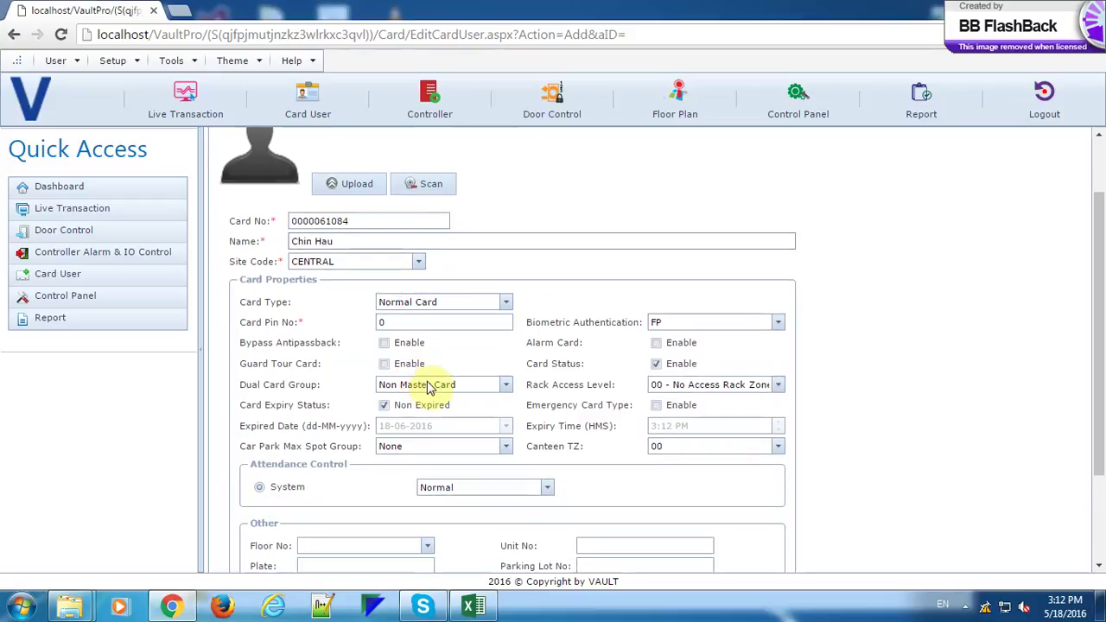
click(779, 327)
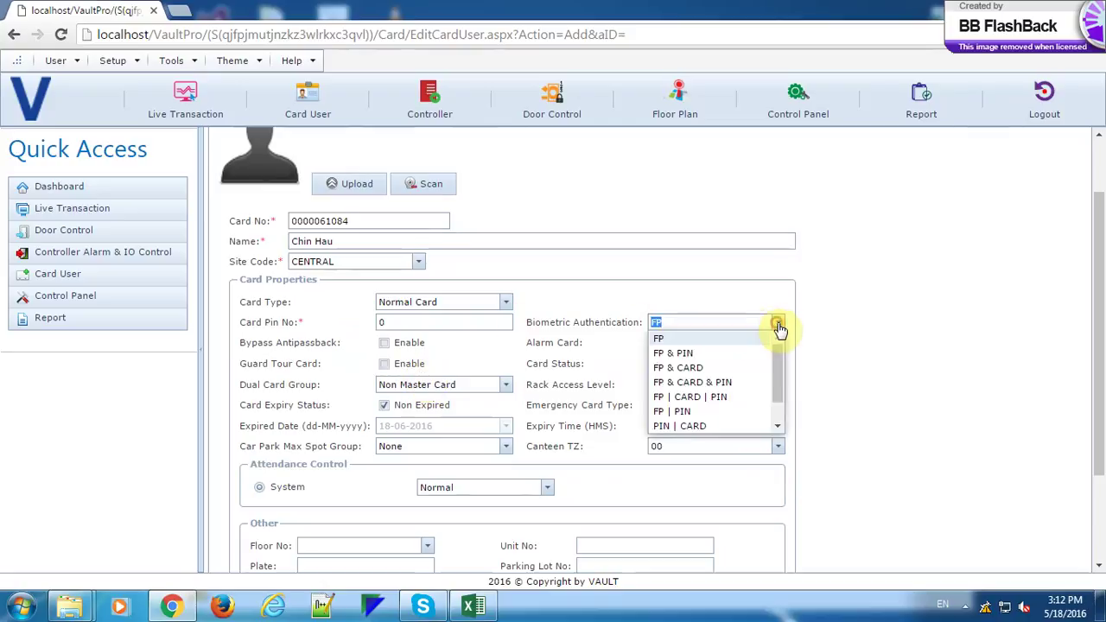
scroll(741, 360, down, 2)
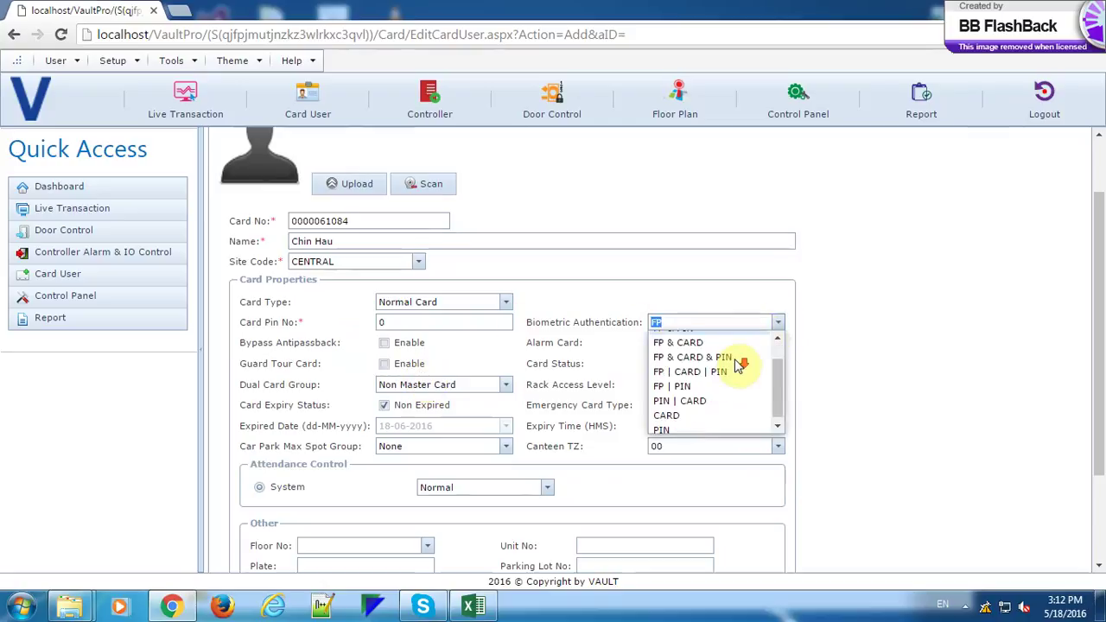
click(697, 397)
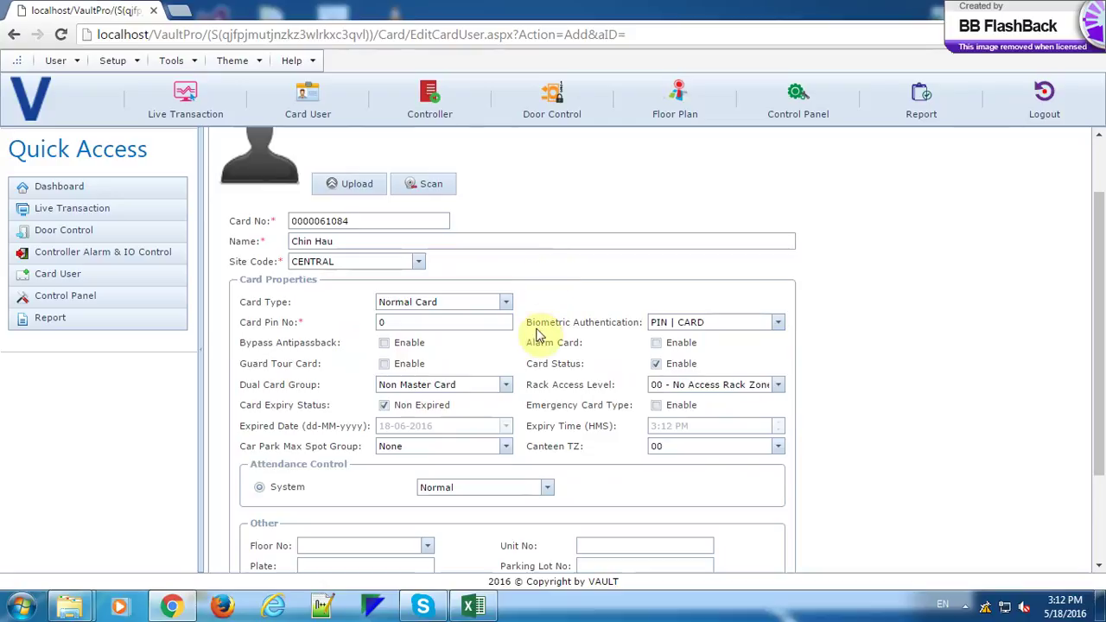
Enter the card PIN number and save the new card user.
click(420, 323)
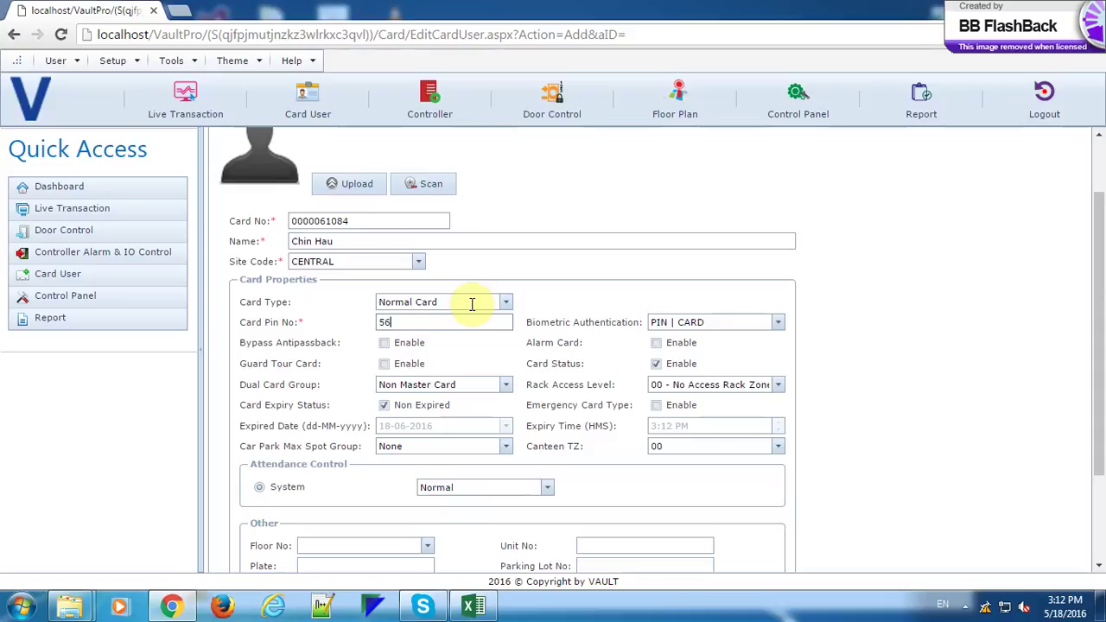
scroll(501, 363, down, 3)
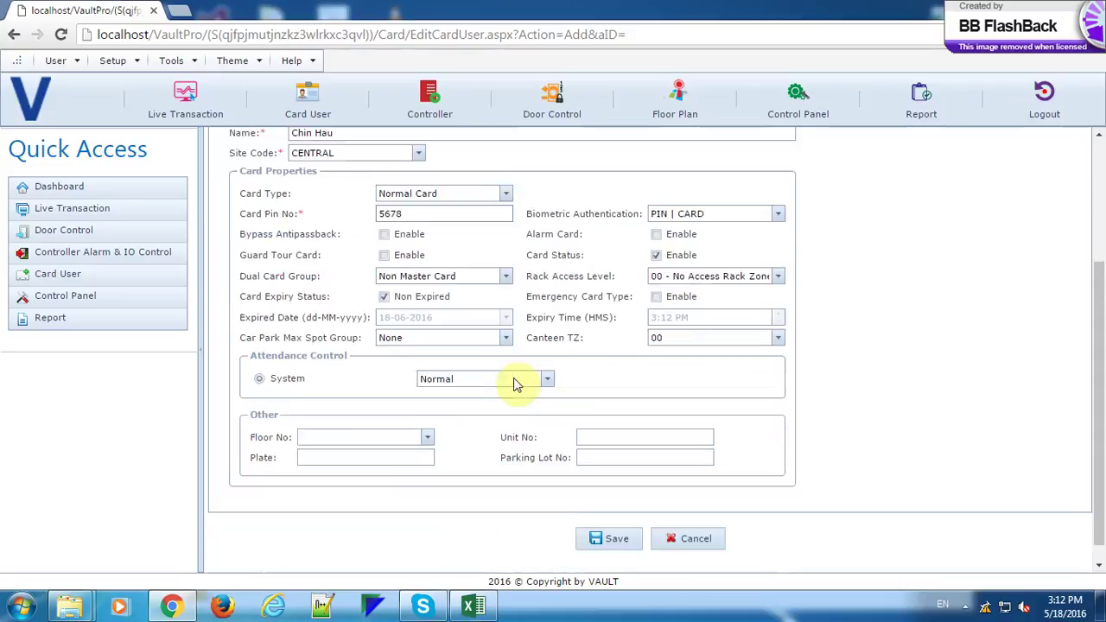
click(609, 523)
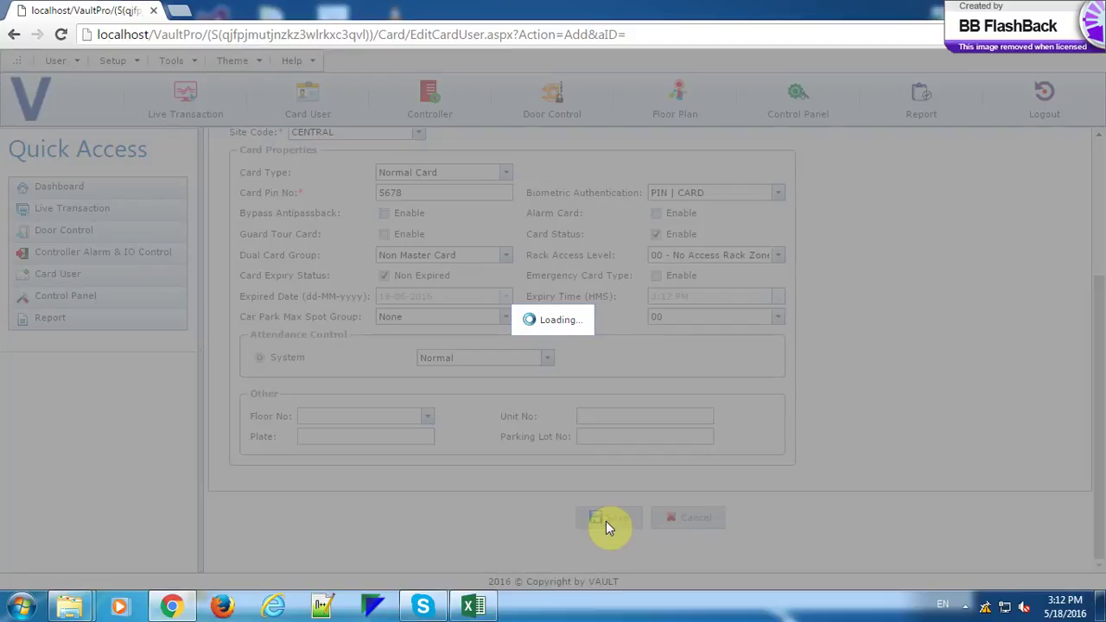
Download the new card user to the controllers, then view the Live Transaction log.
click(618, 127)
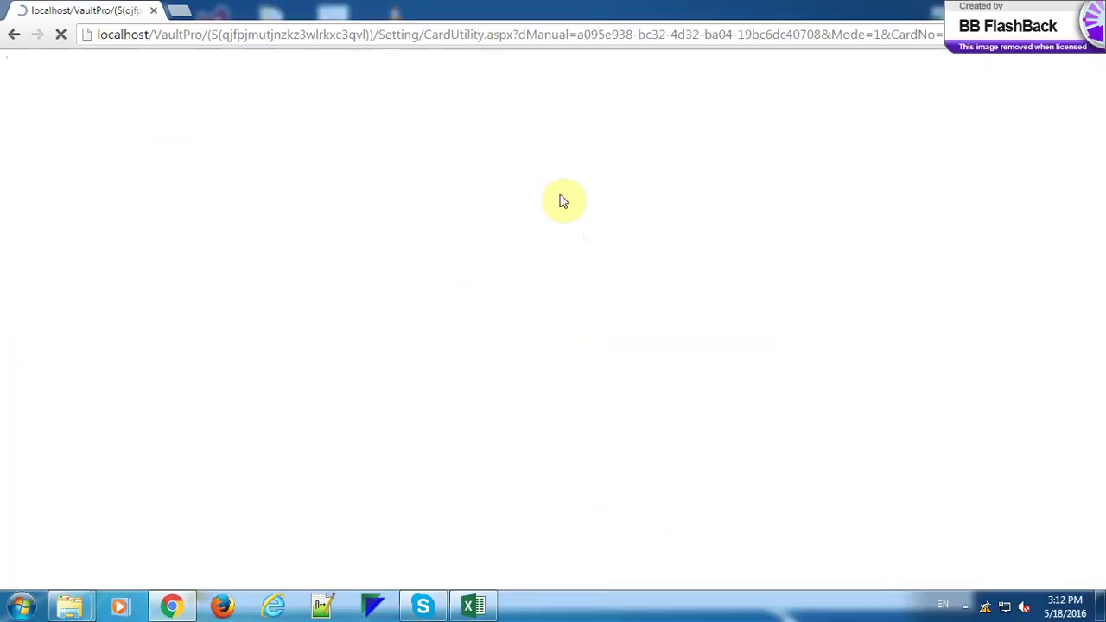
click(693, 428)
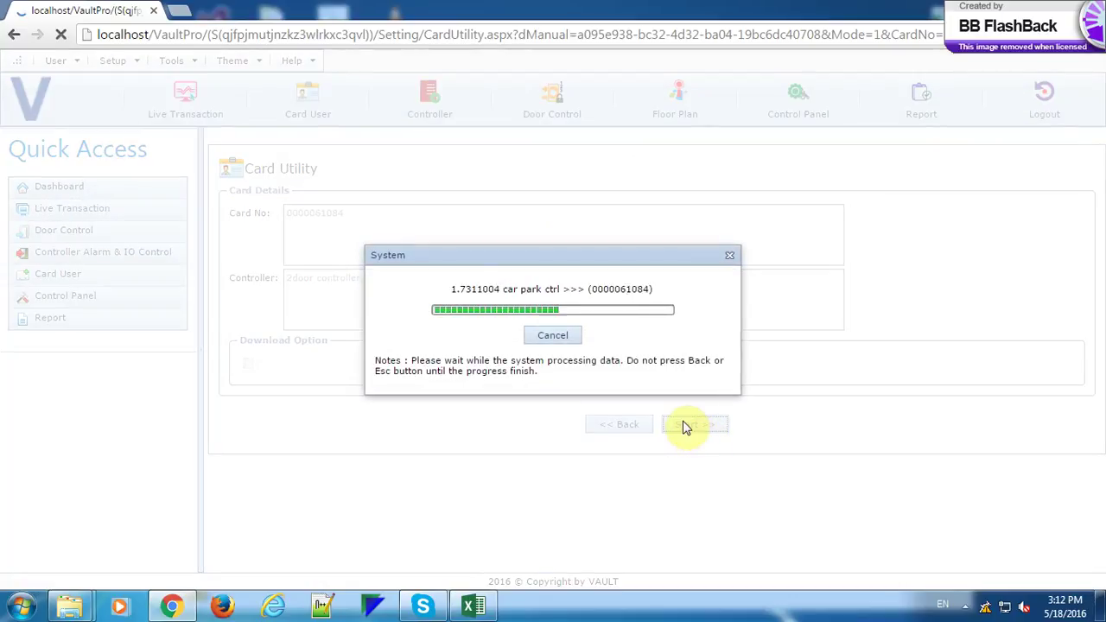
click(668, 367)
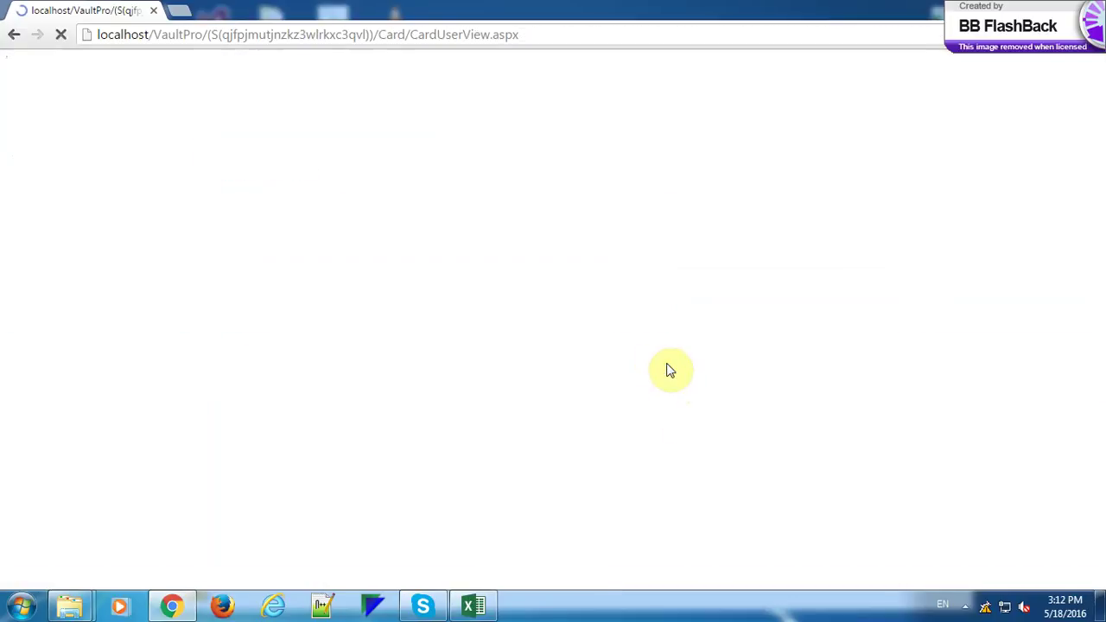
click(185, 111)
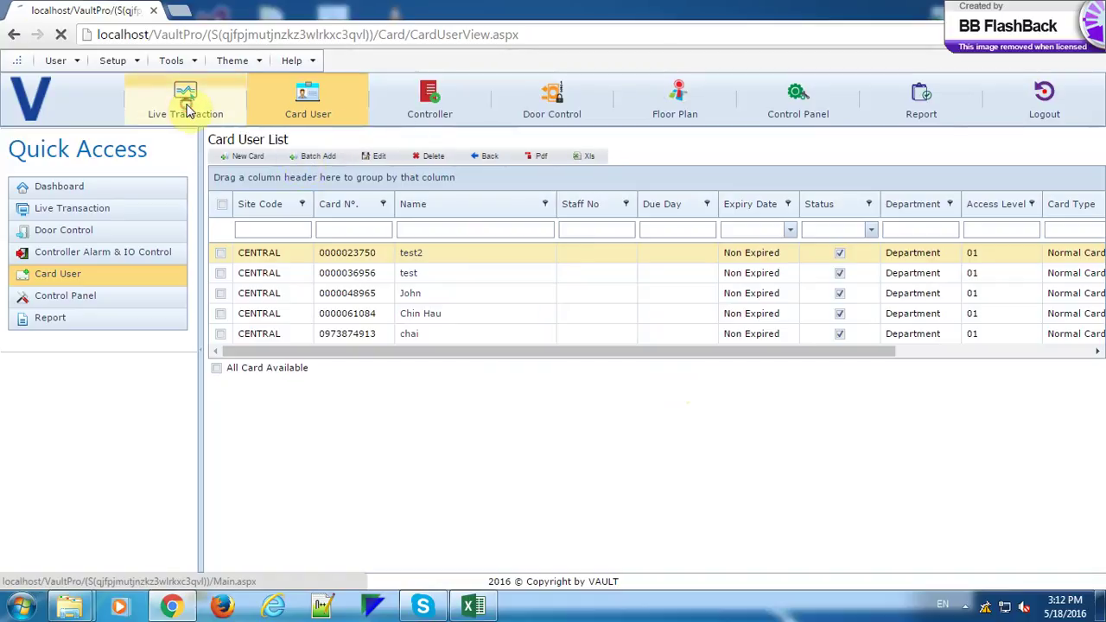